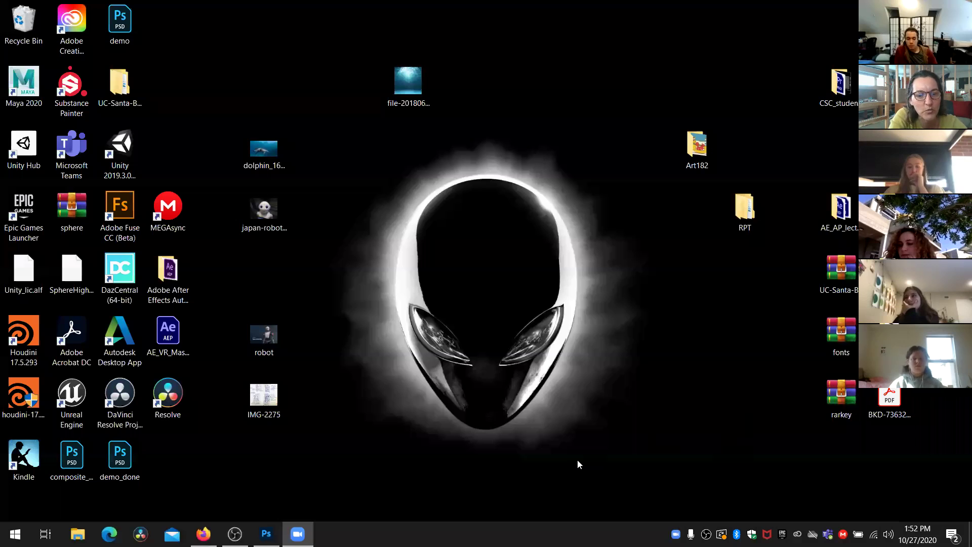
Step: Restore the Photoshop window from the taskbar to show demo.psd with its ocean photo
click(266, 534)
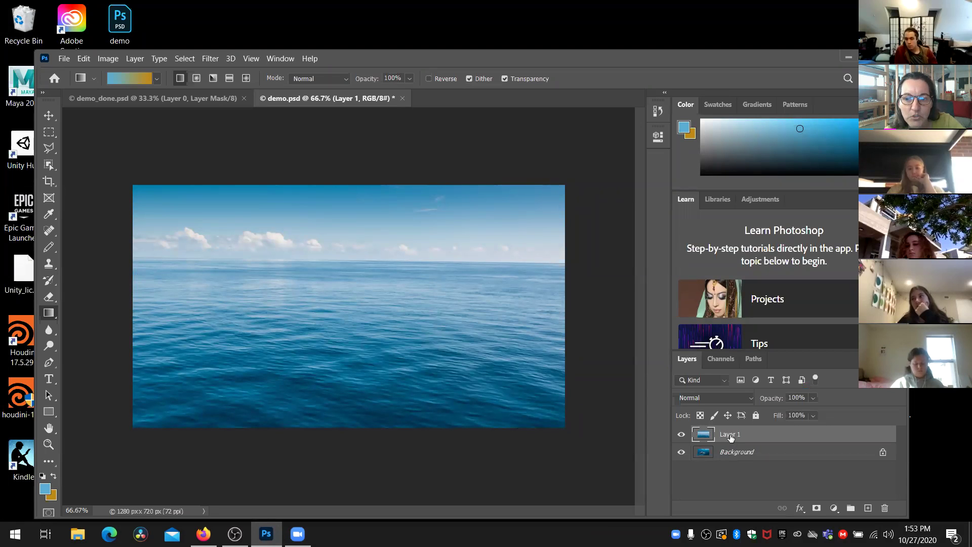
Step: Set Layer 1's blend mode to Multiply, then hide and show it to compare
click(751, 397)
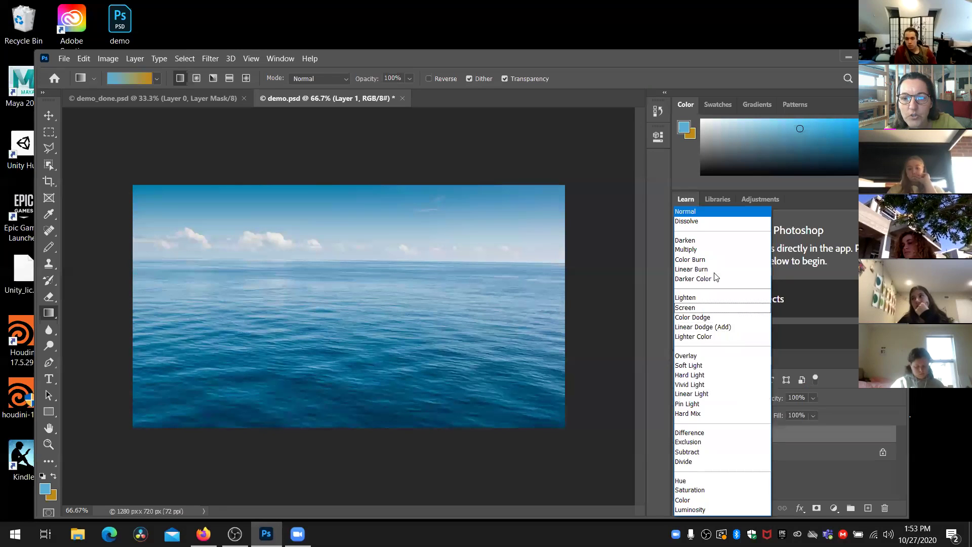
click(698, 250)
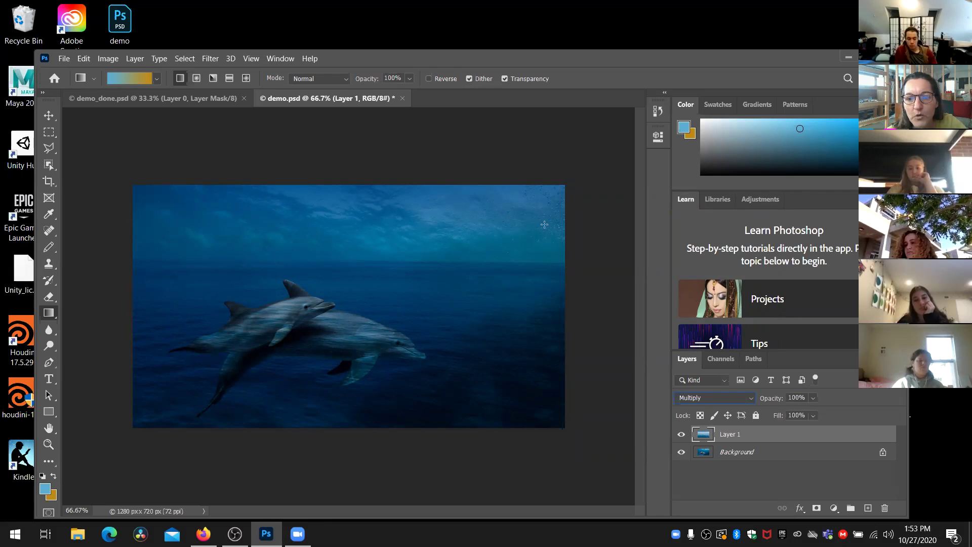
click(681, 434)
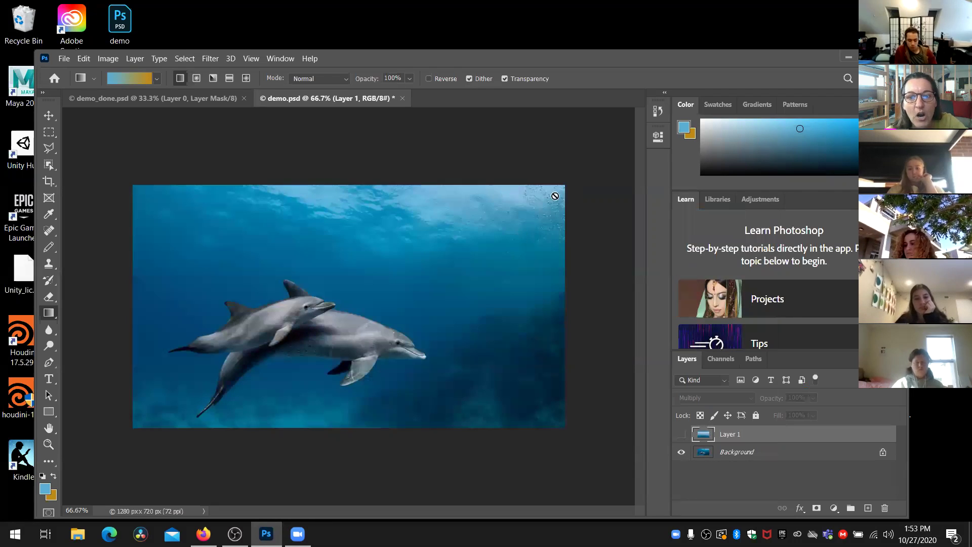
click(681, 434)
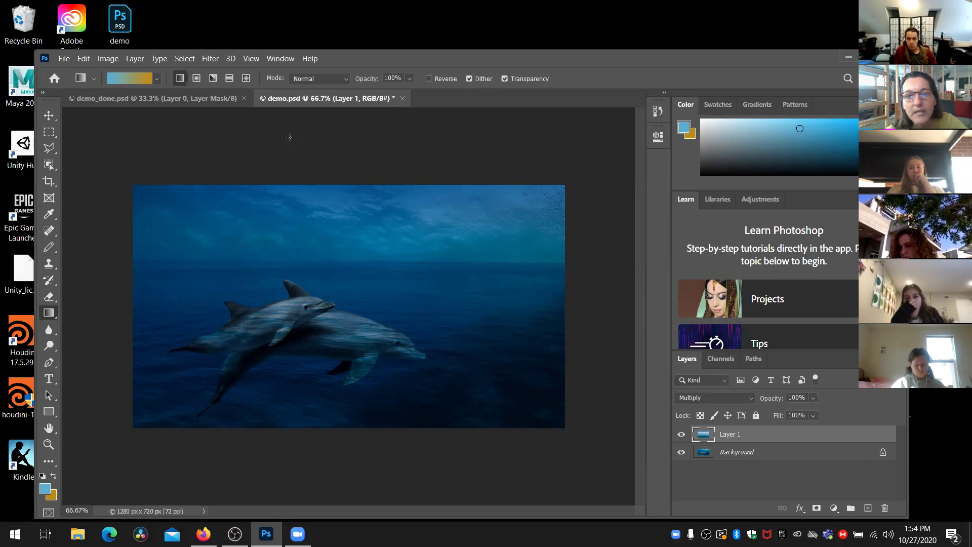
click(170, 96)
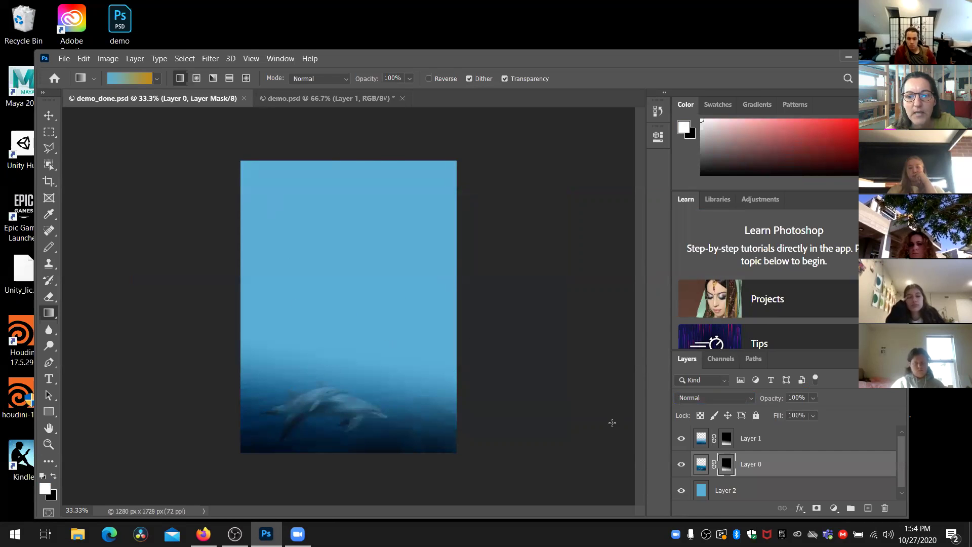
click(900, 492)
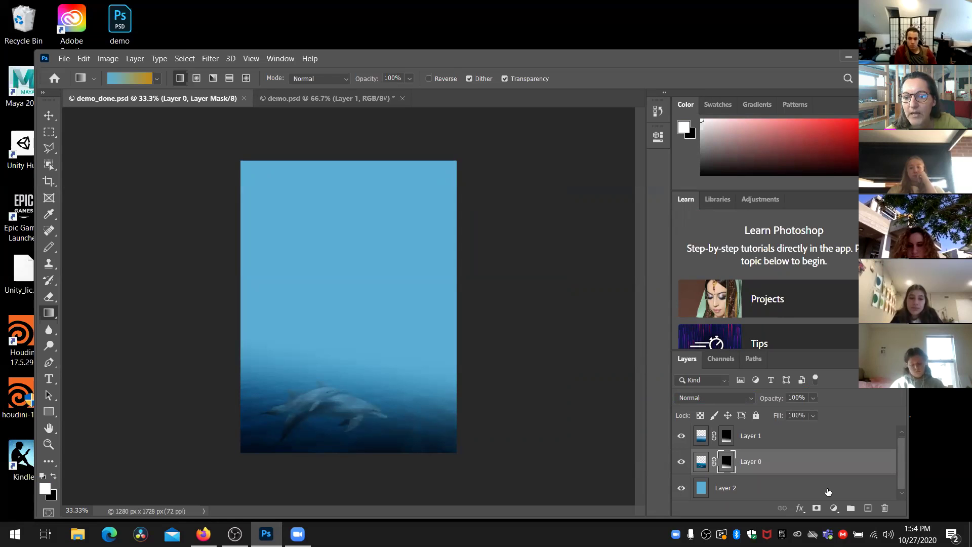
click(682, 461)
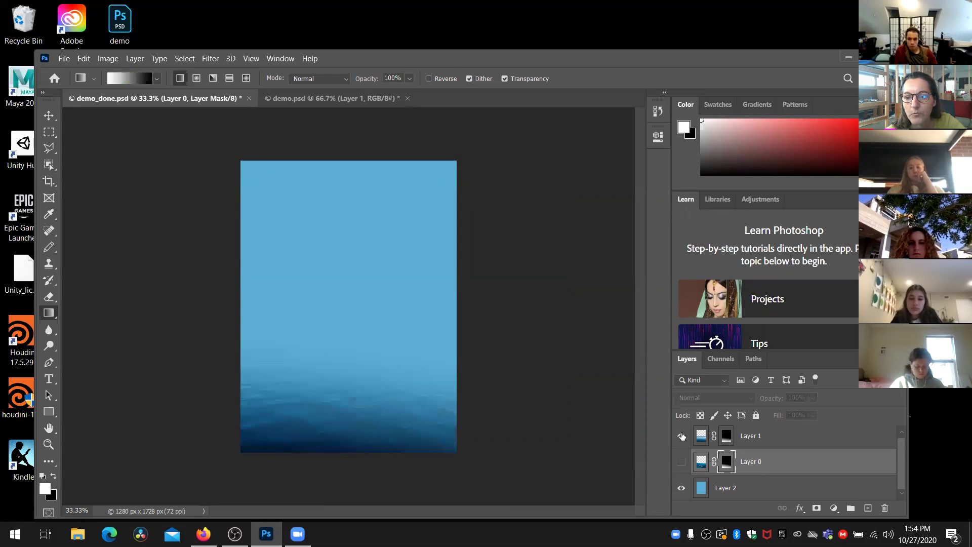
click(682, 436)
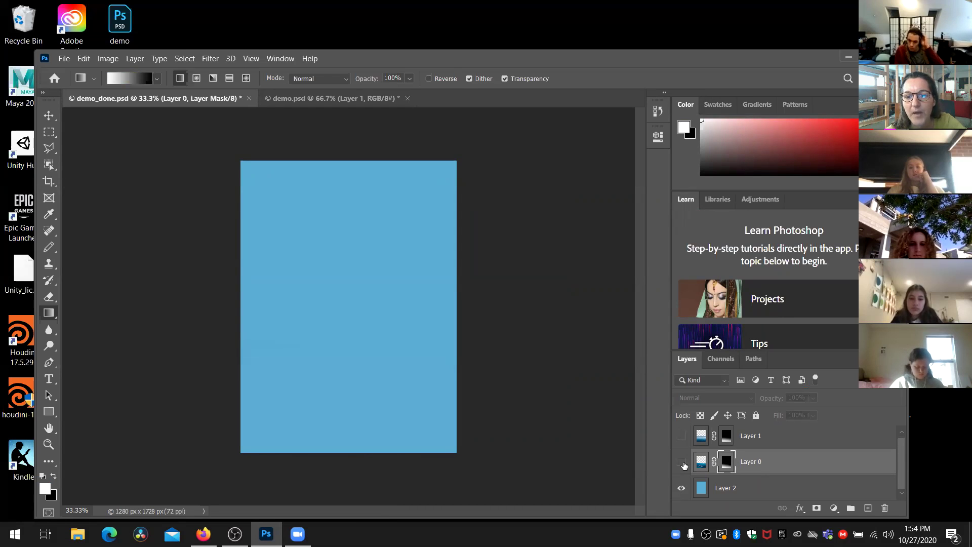
click(681, 461)
click(682, 436)
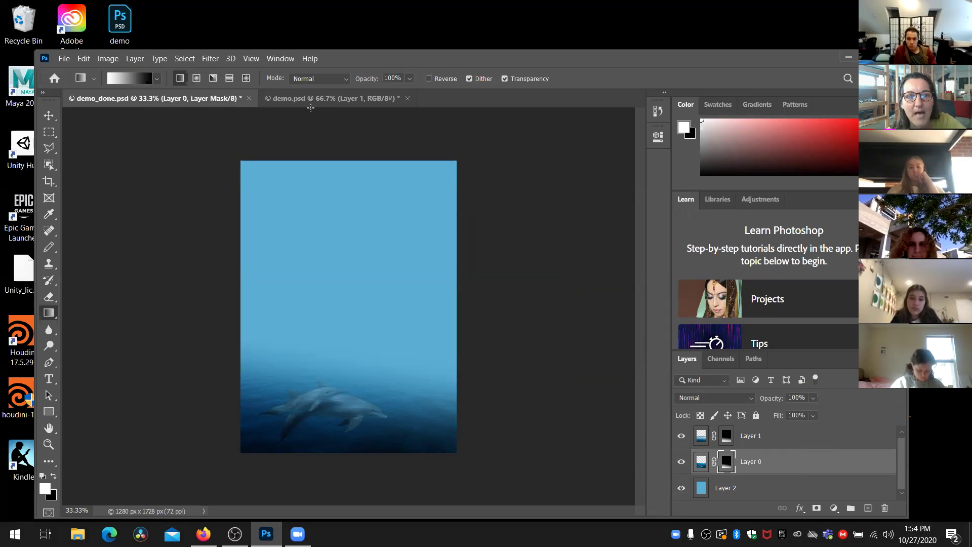
Step: Convert the dolphin Background into Layer 0 and add a white layer mask to it
click(323, 98)
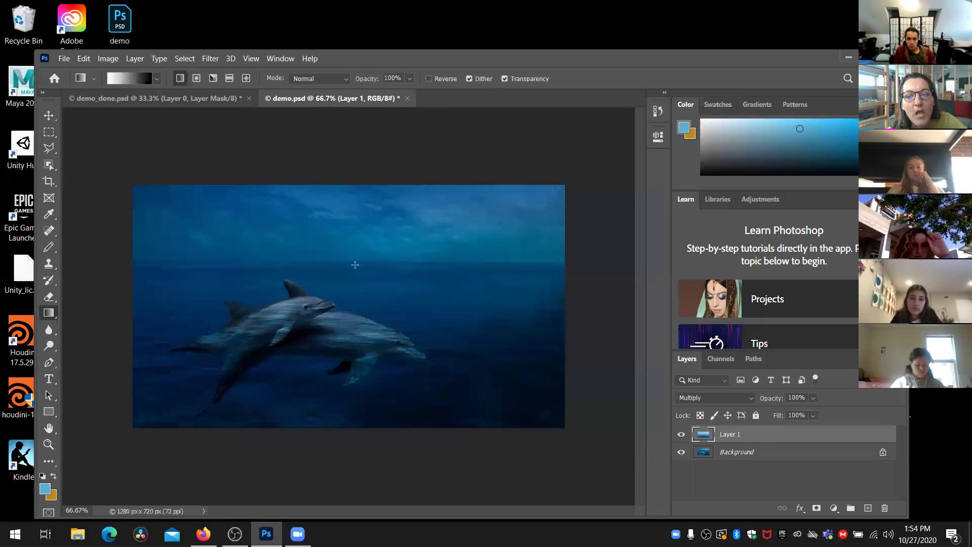
double_click(761, 449)
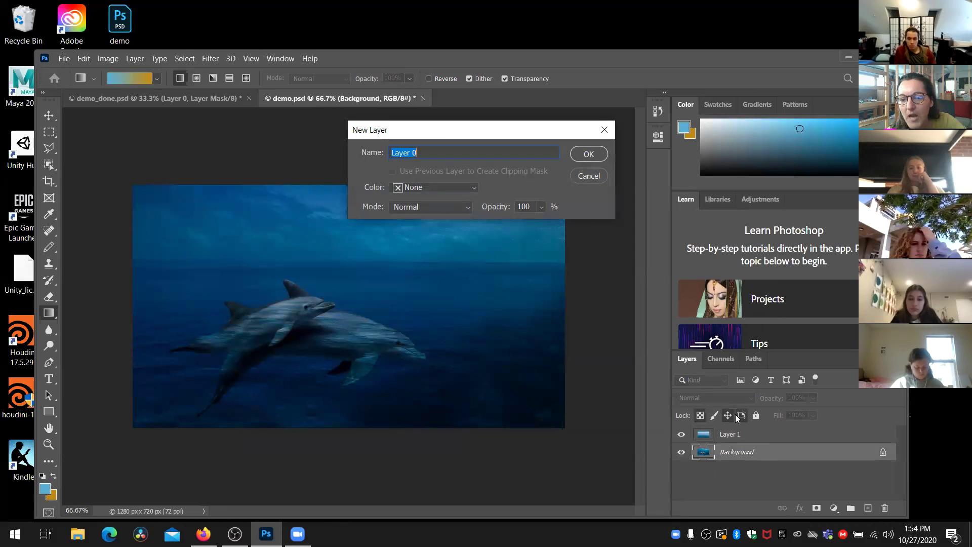
click(577, 154)
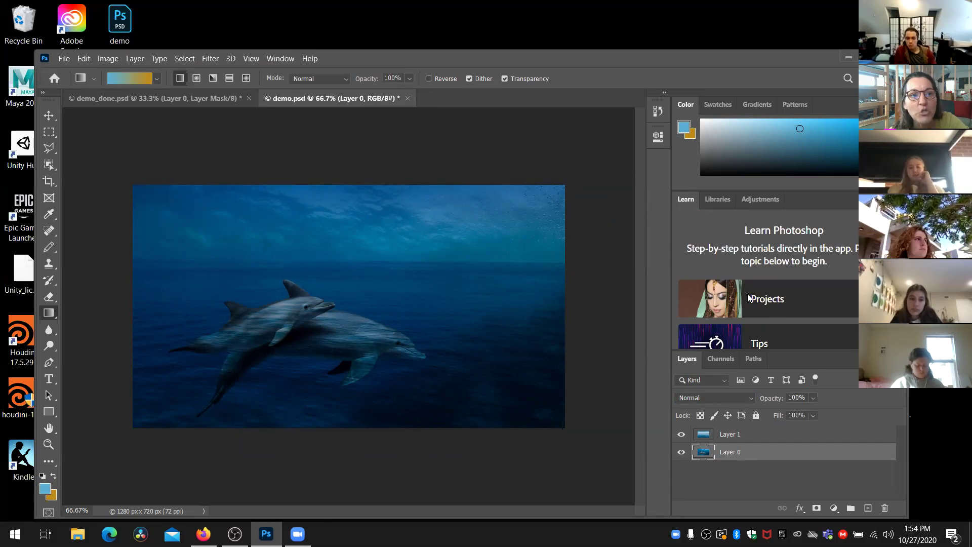
click(818, 508)
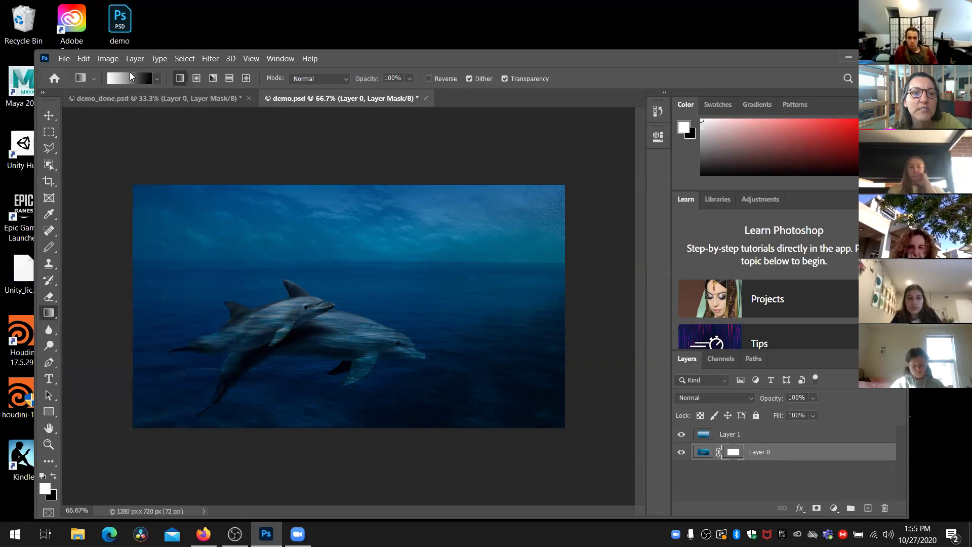
click(93, 77)
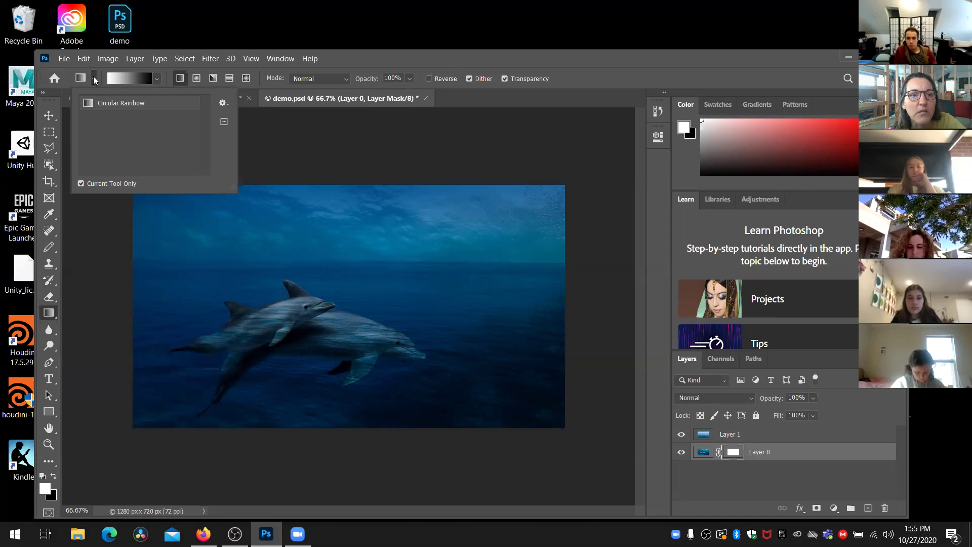
click(222, 104)
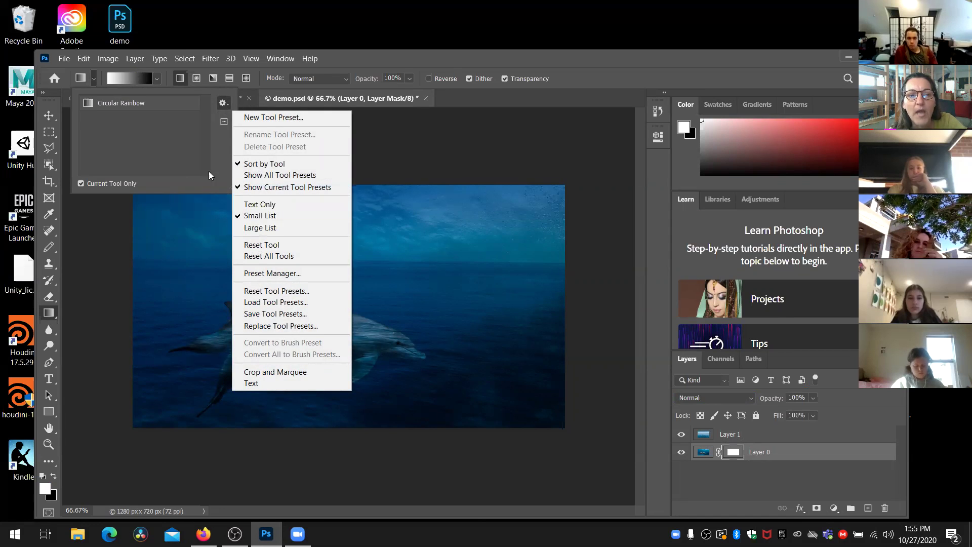
click(177, 140)
click(93, 80)
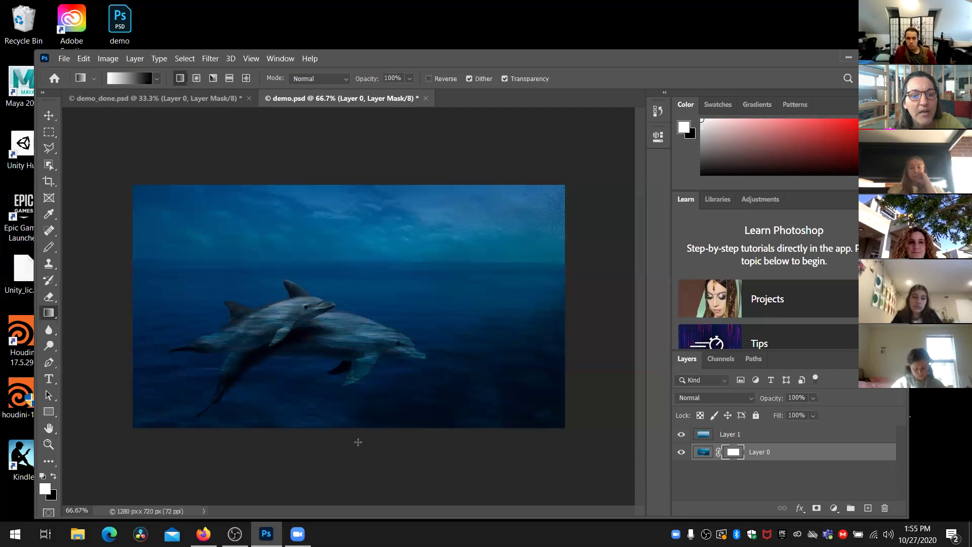
Step: Draw upward gradients on Layer 0's mask, checking against Layer 1, until the dolphins fade toward the top
drag(356, 446, 356, 225)
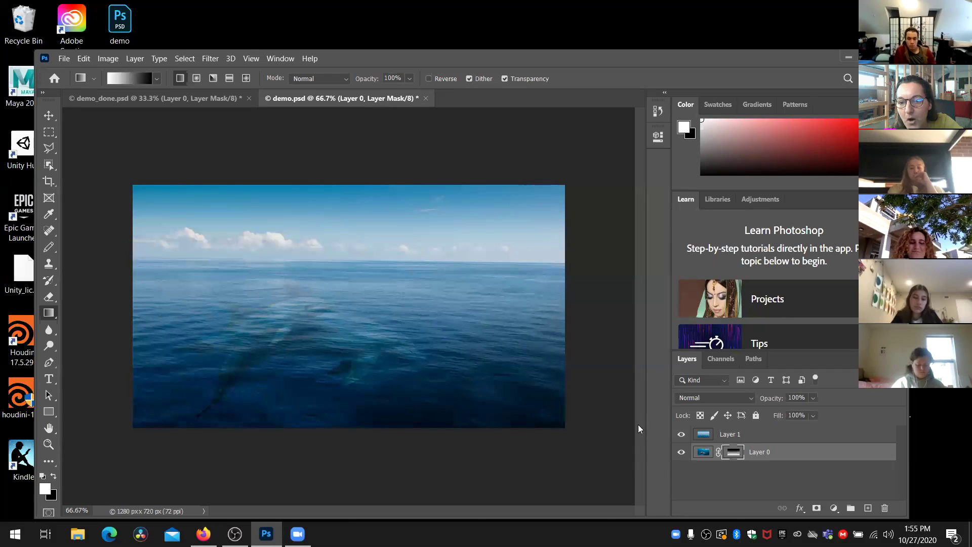
click(679, 435)
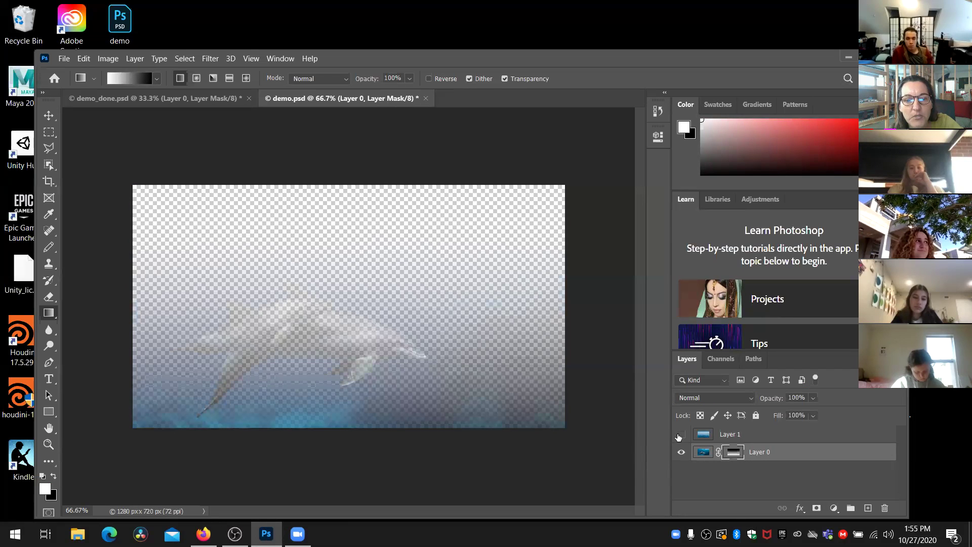
click(681, 434)
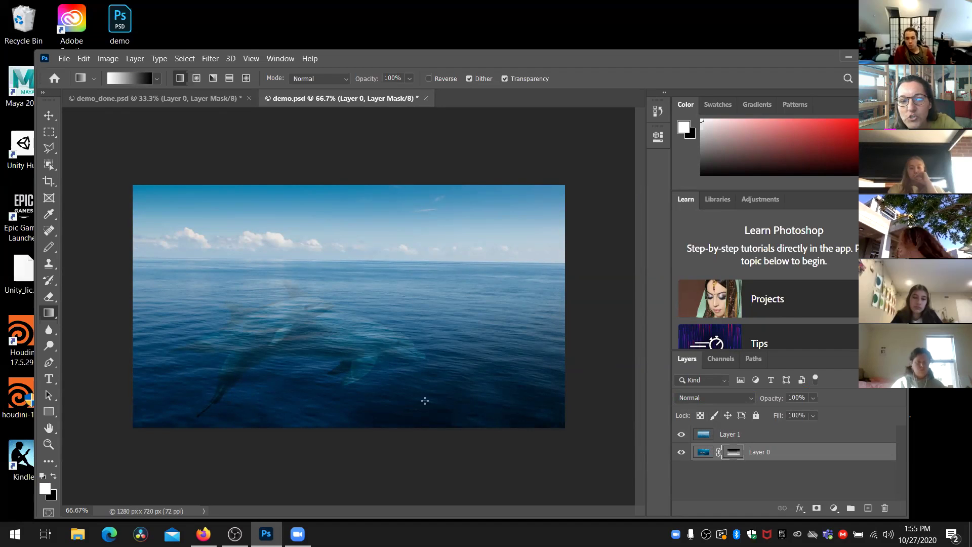
drag(343, 420, 341, 234)
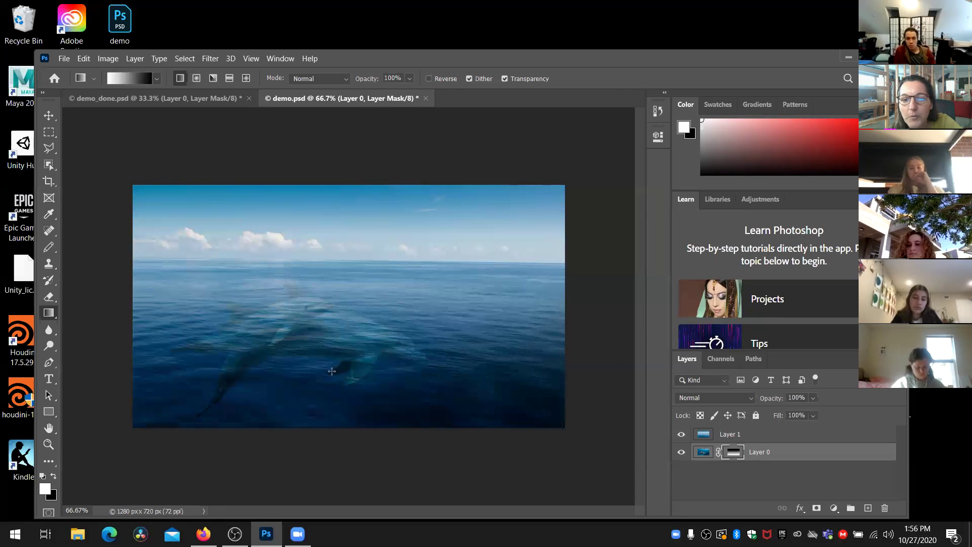
drag(332, 369, 357, 224)
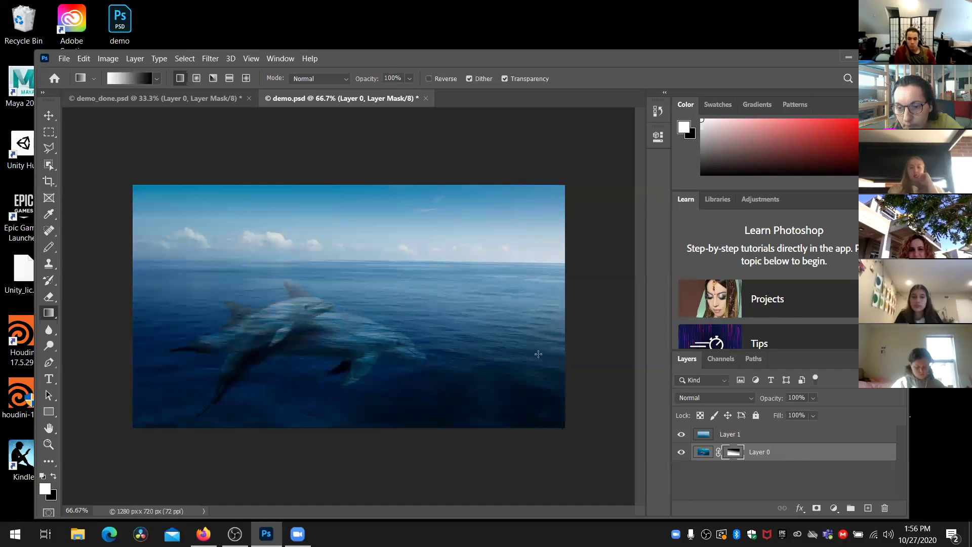
Step: Add a mask to ocean Layer 1 and draw gradients so it fades out toward the upper right
click(727, 438)
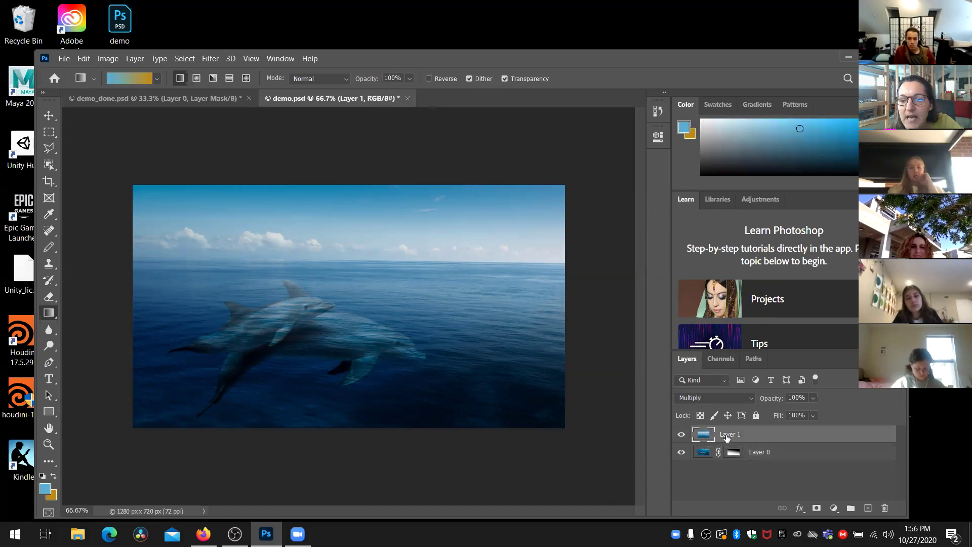
click(816, 508)
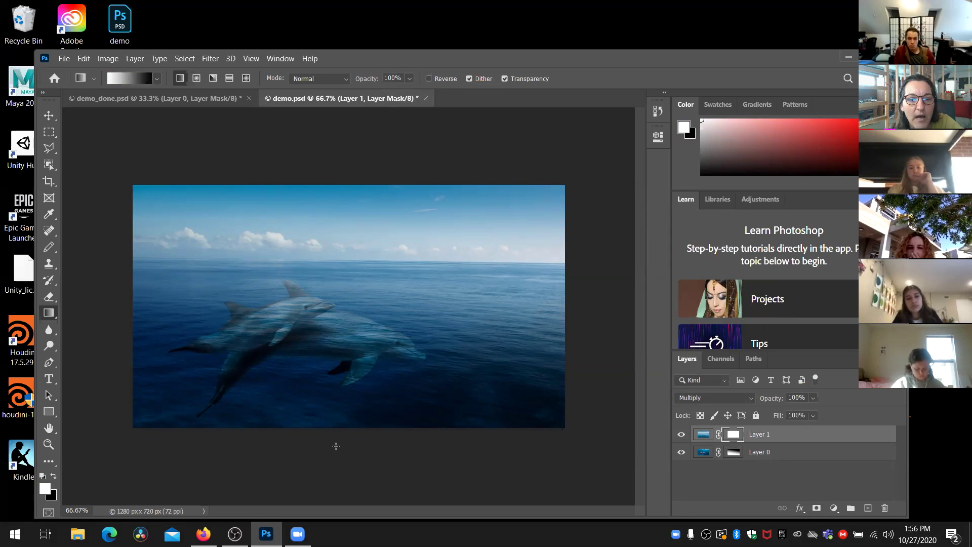
drag(336, 446, 342, 151)
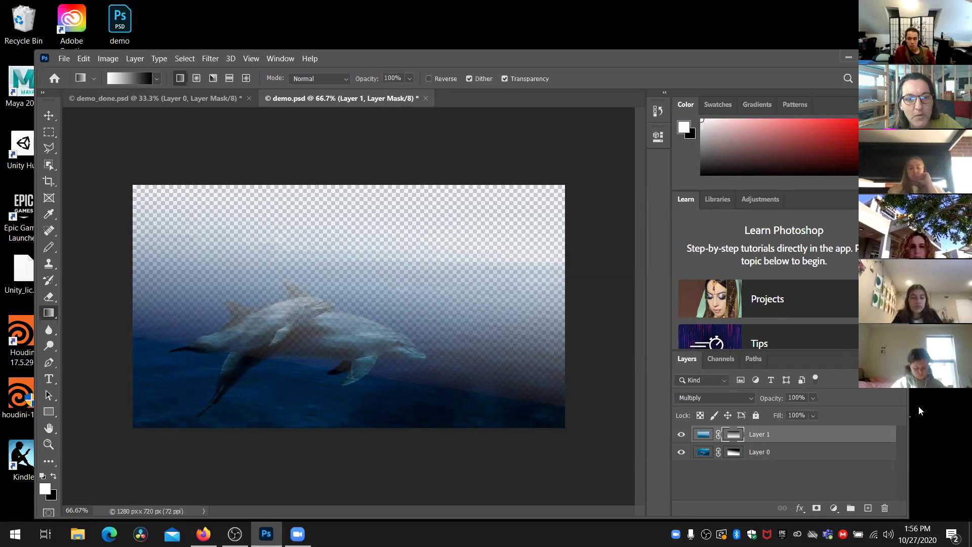
drag(384, 222, 386, 174)
drag(330, 293, 393, 156)
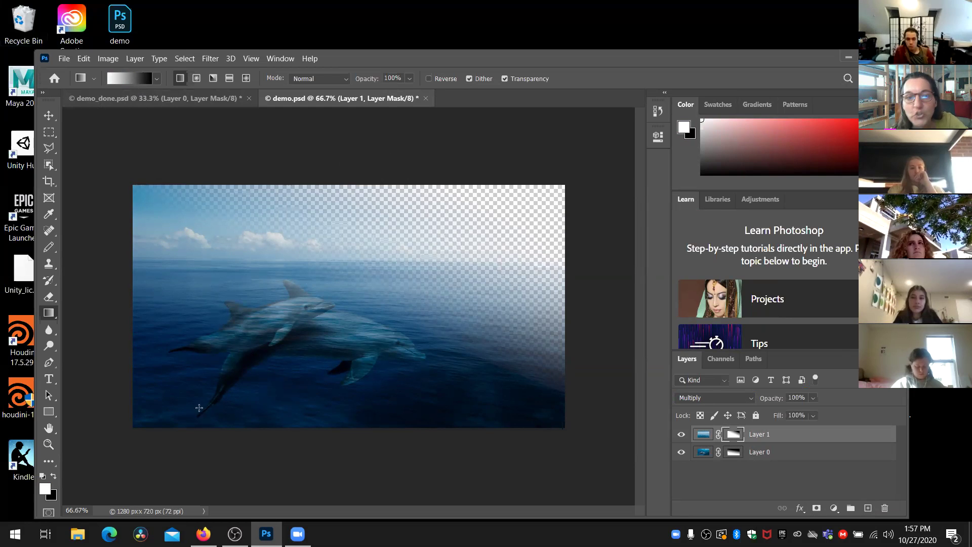
Step: Resize the canvas to 24 inches tall, anchored at bottom centre, via Canvas Size
click(106, 59)
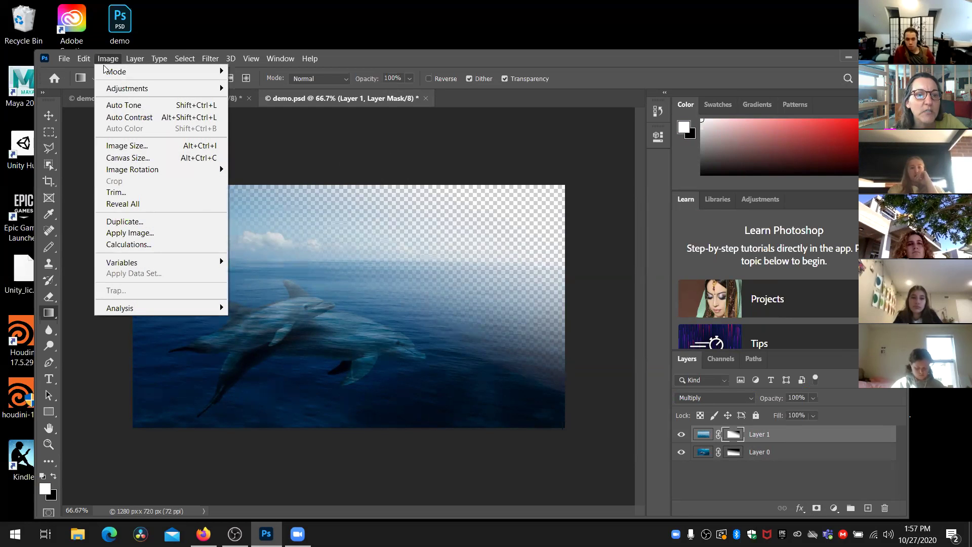
click(107, 158)
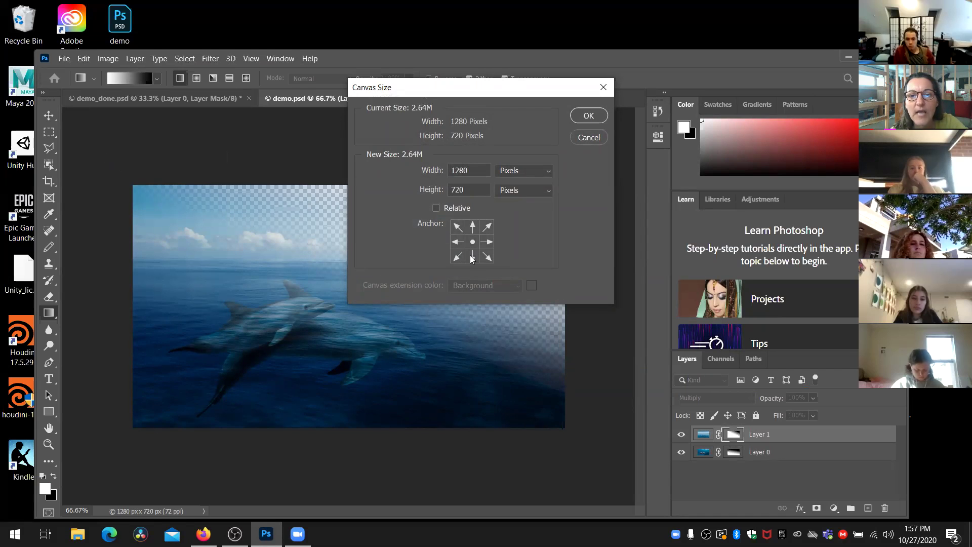
click(472, 257)
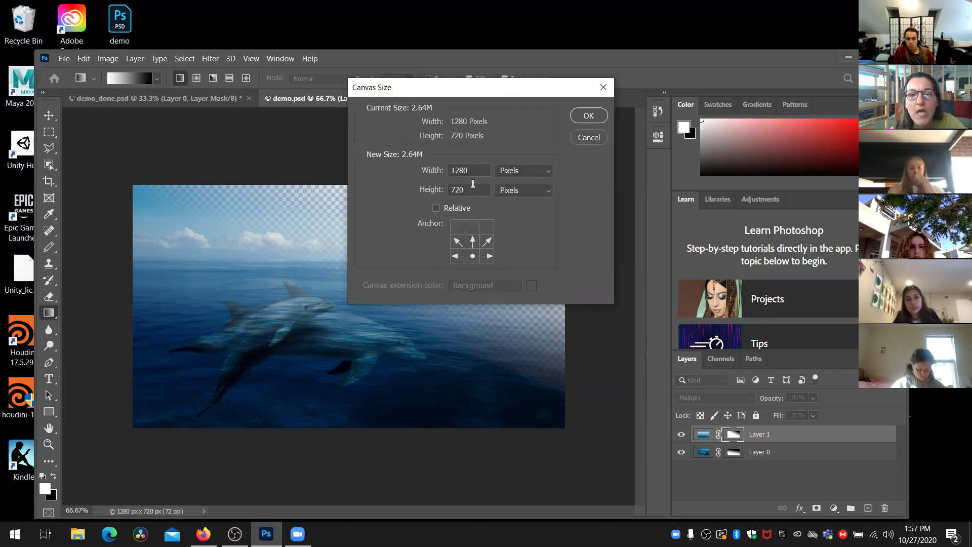
click(513, 190)
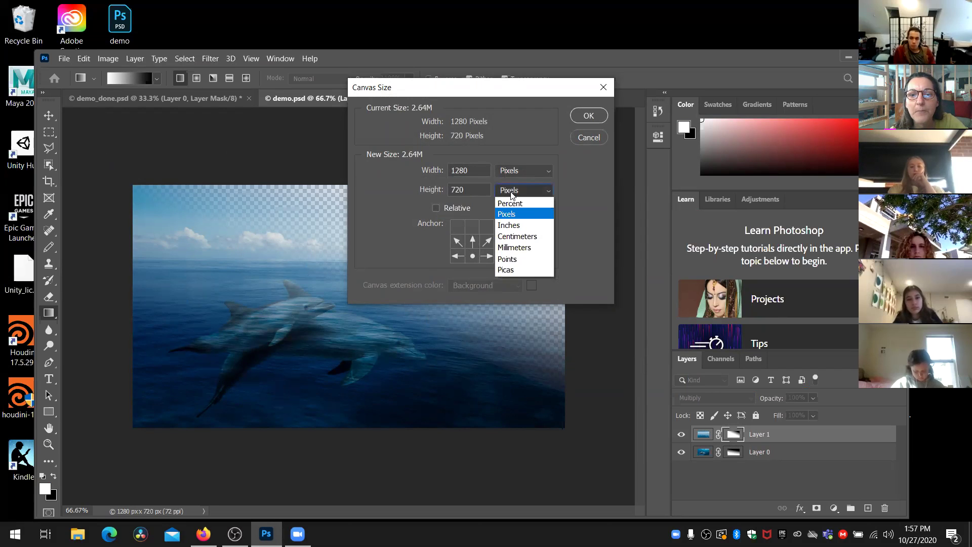
click(509, 225)
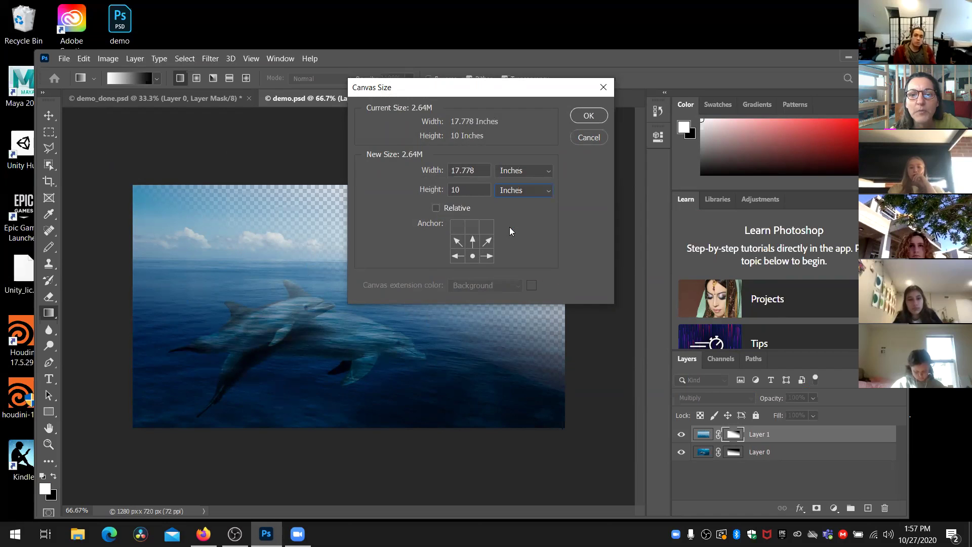
double_click(454, 190)
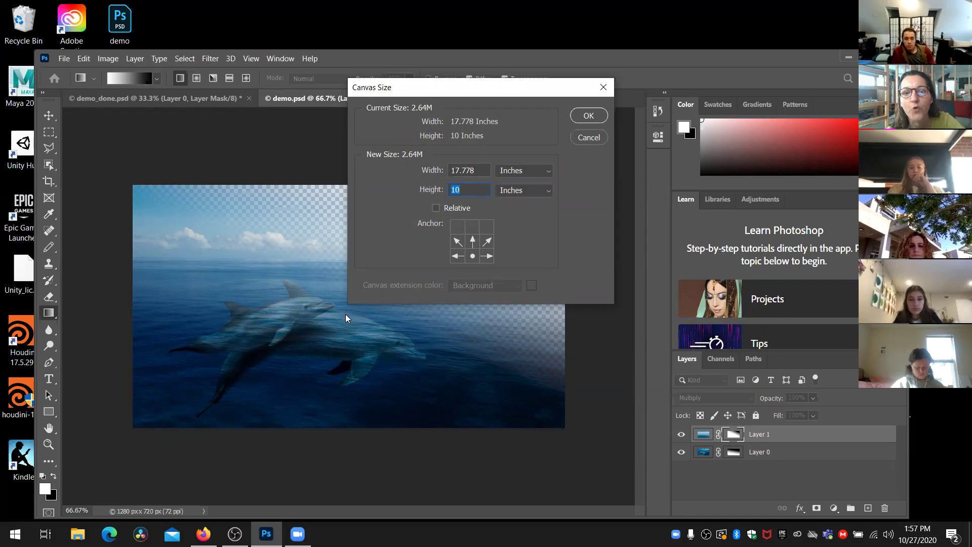
text(24)
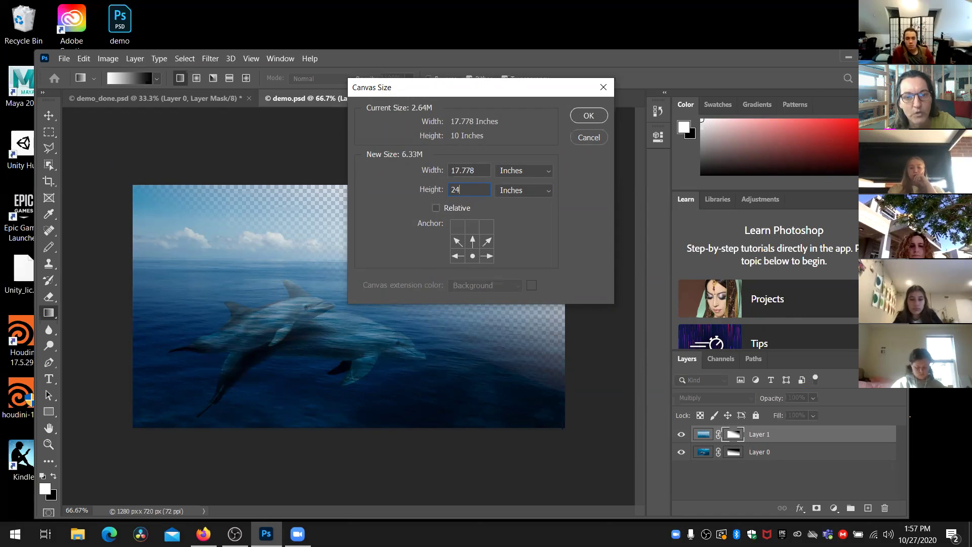
click(588, 115)
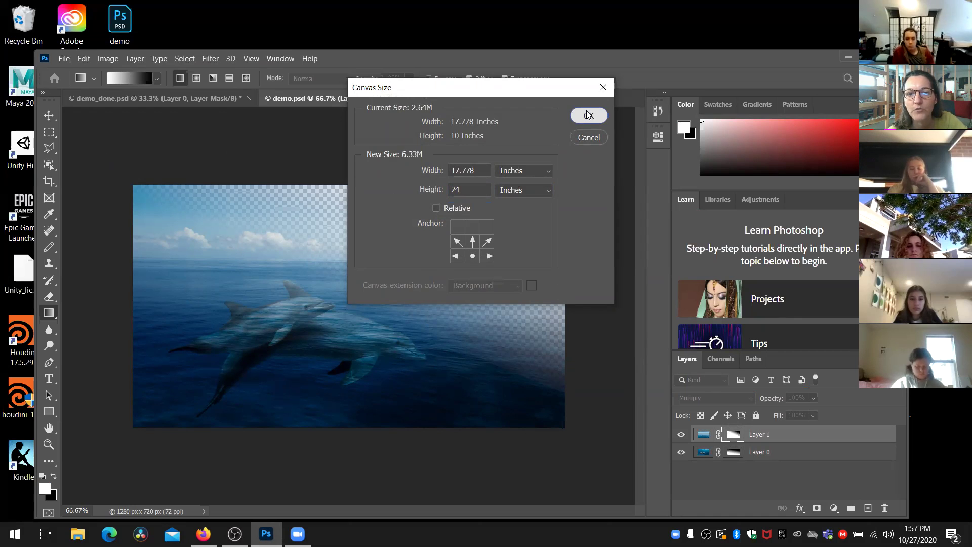
click(588, 115)
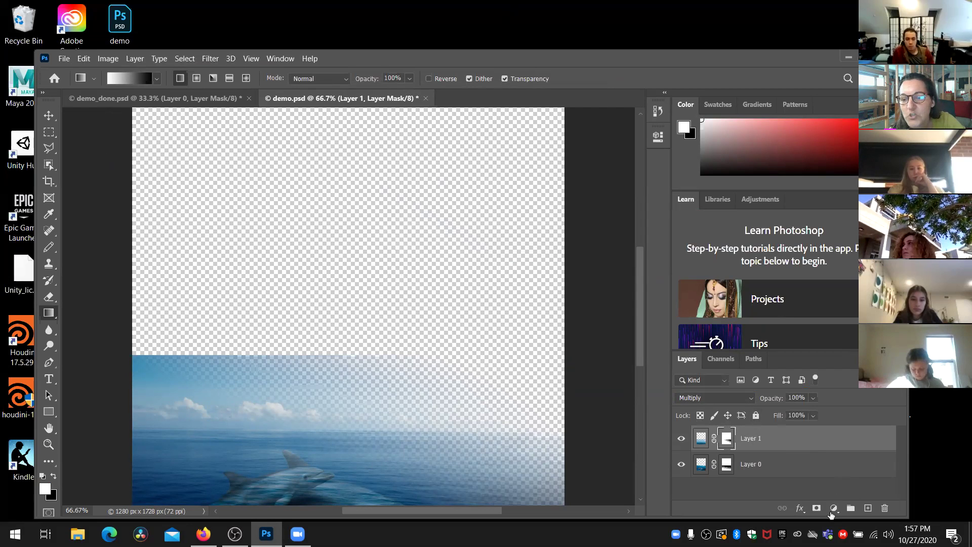
Step: Create Layer 2 beneath both photo layers and fill it with the foreground blue
click(868, 509)
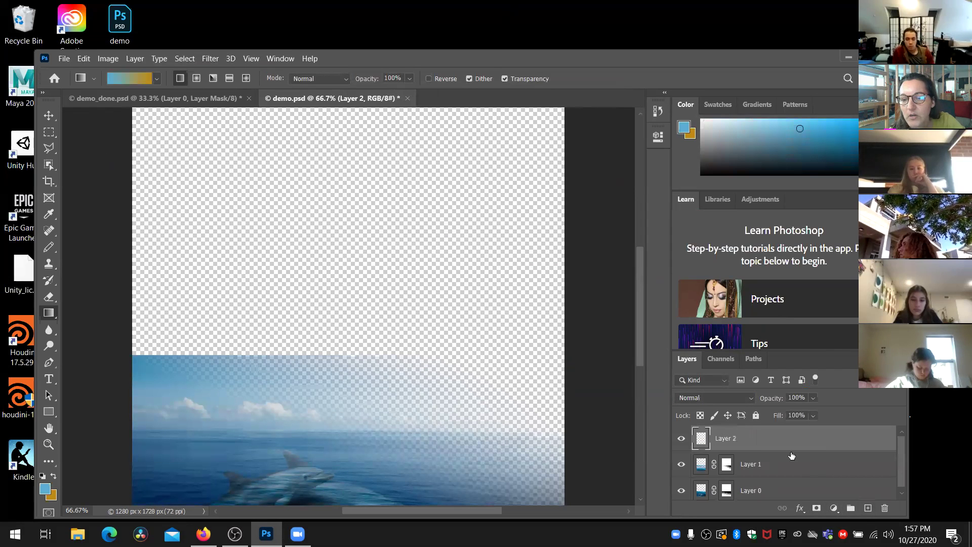
drag(785, 440, 818, 496)
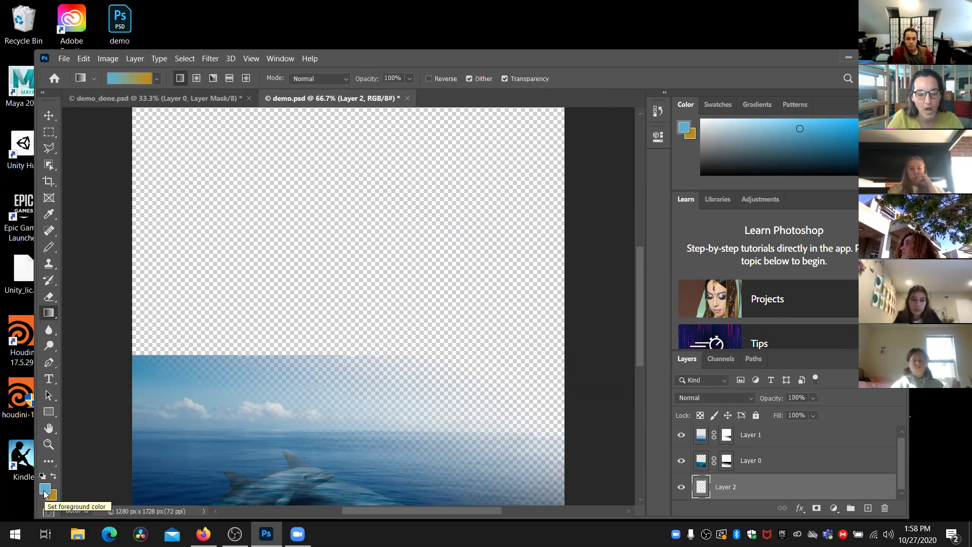
key(alt+BackSpace)
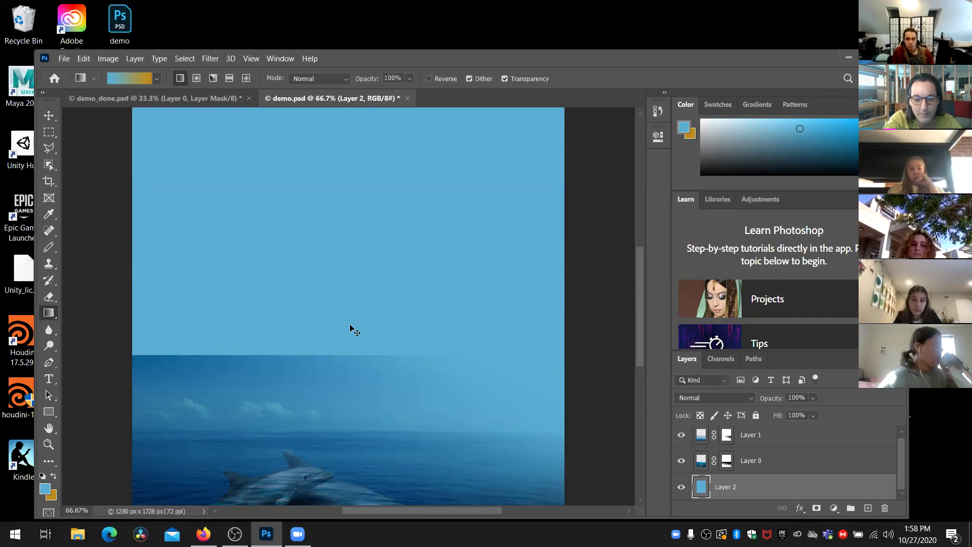
scroll(354, 330, down, 2)
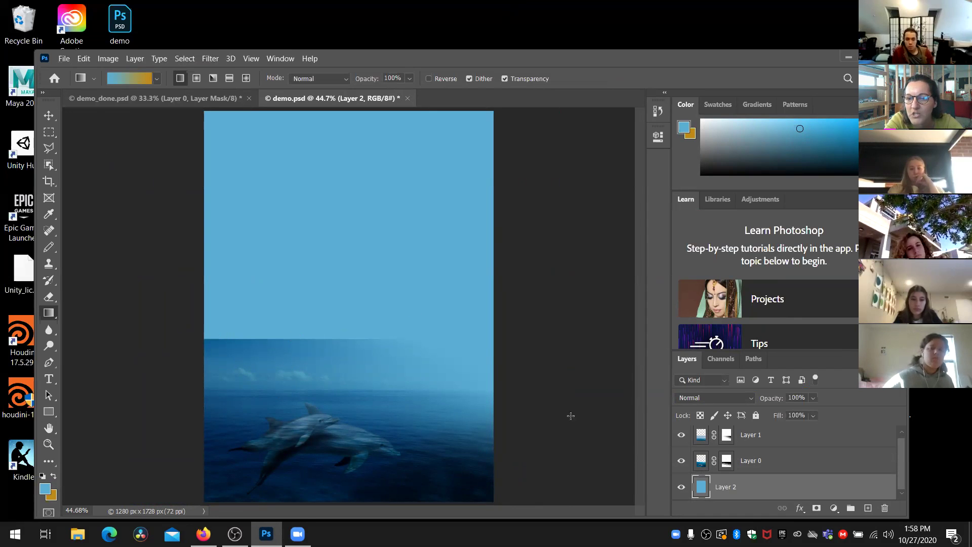
Step: Redraw upward and diagonal gradients on Layer 1's mask, zooming out to view the whole poster
click(726, 434)
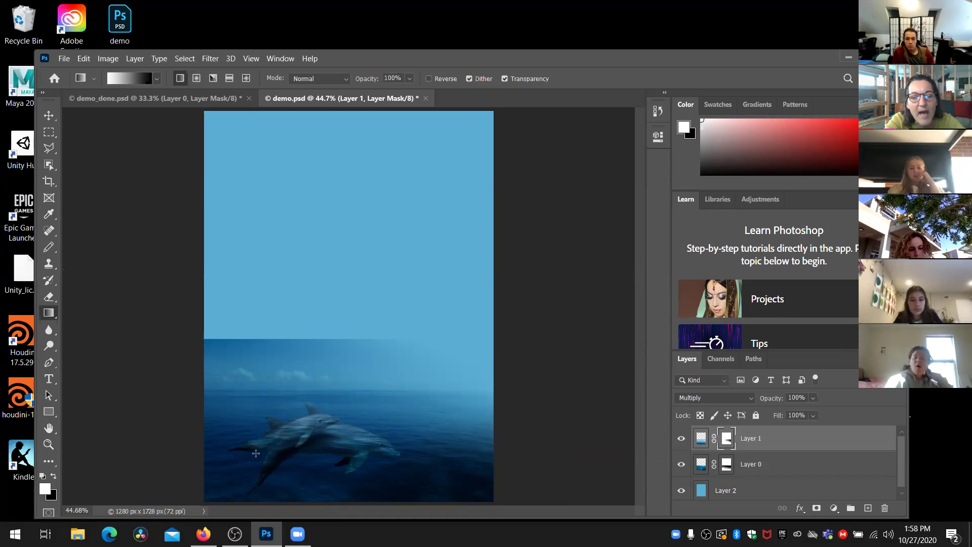
drag(255, 451, 296, 306)
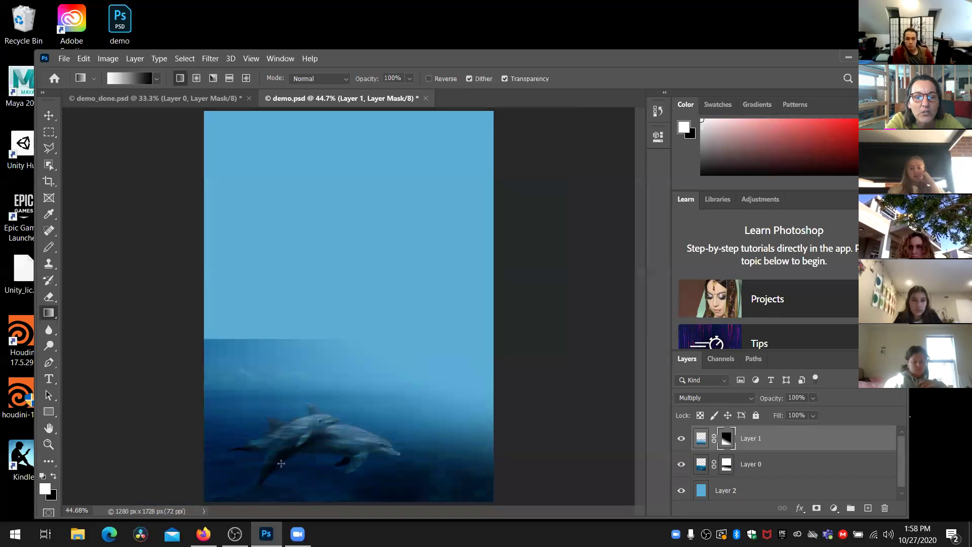
drag(281, 480, 357, 380)
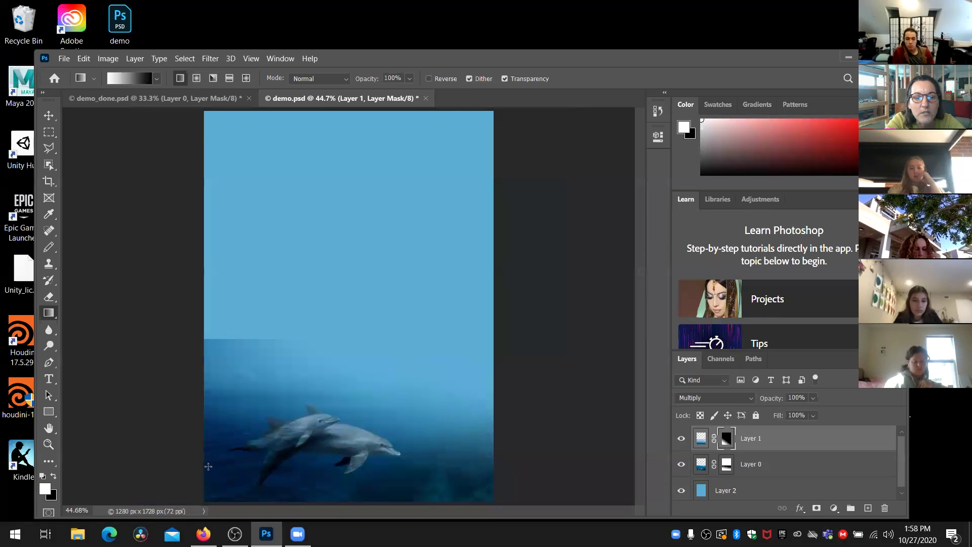
key(ctrl+minus)
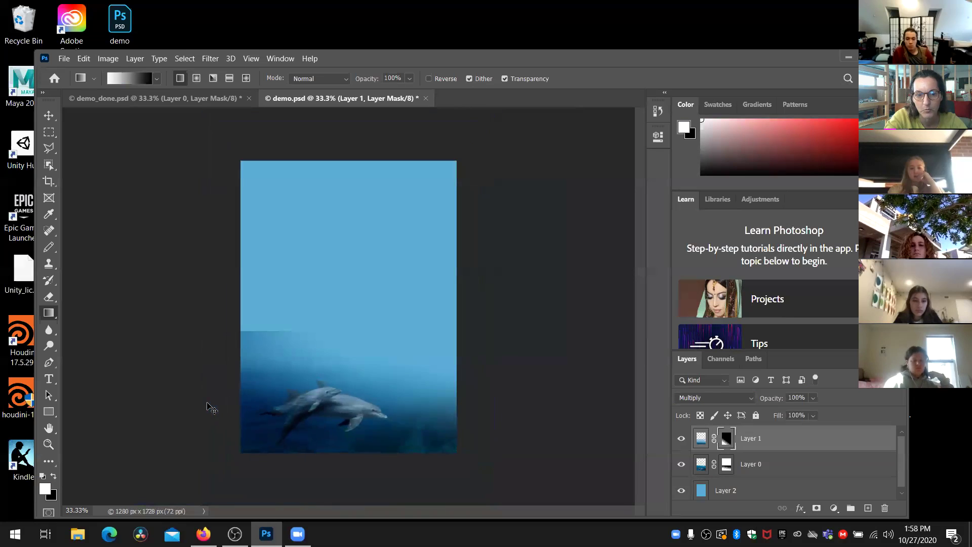
drag(234, 481, 312, 365)
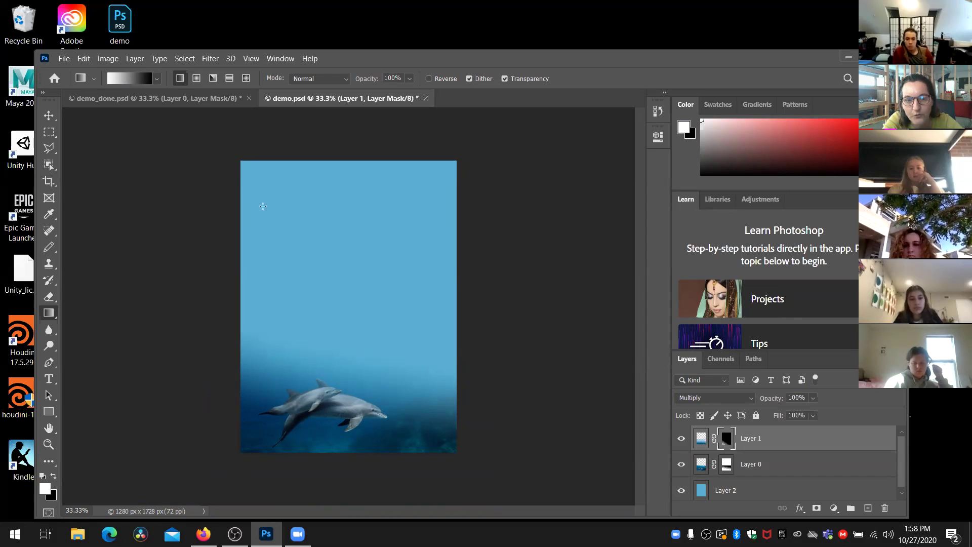
drag(286, 408, 328, 343)
drag(284, 456, 287, 374)
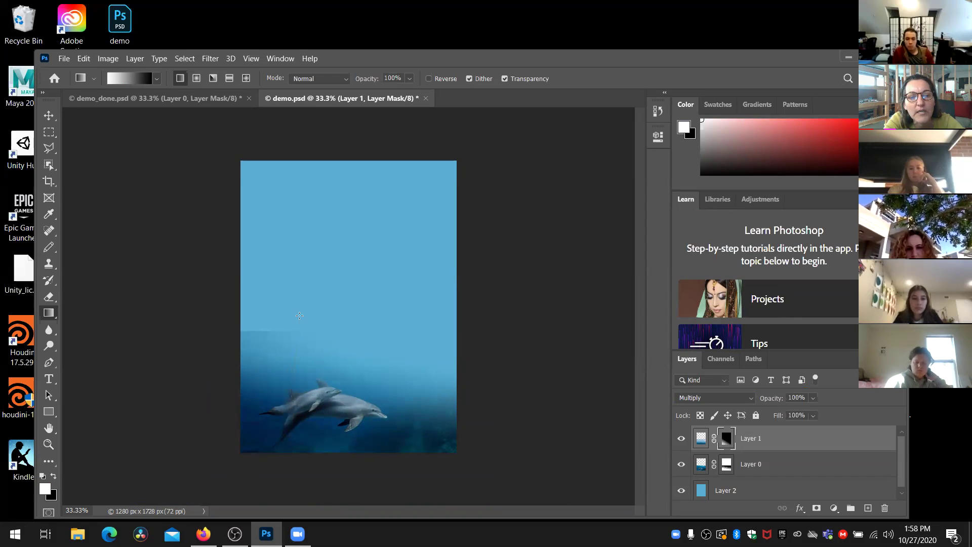
drag(244, 458, 365, 353)
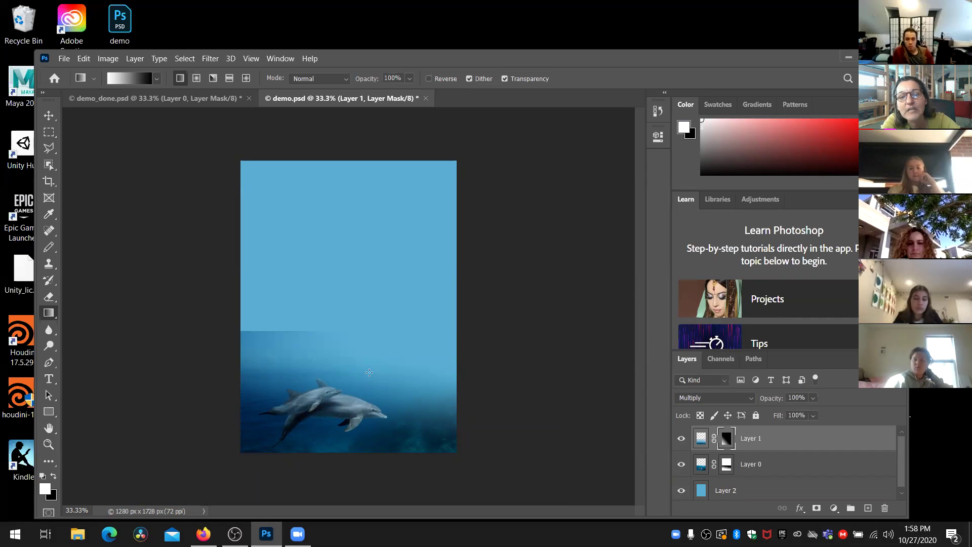
Step: Switch to a Radial gradient and redraw it outward from the dolphins on Layer 1's mask
click(197, 78)
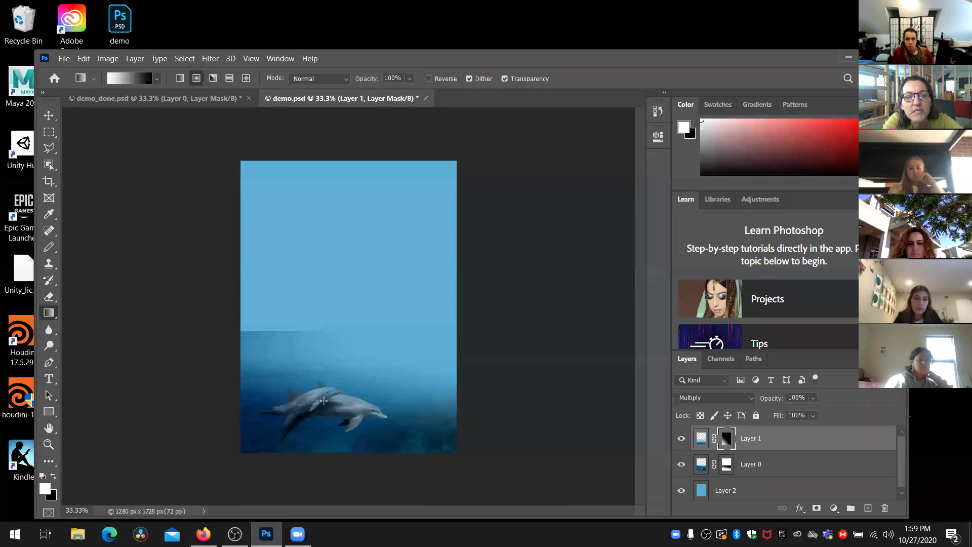
drag(311, 346, 311, 346)
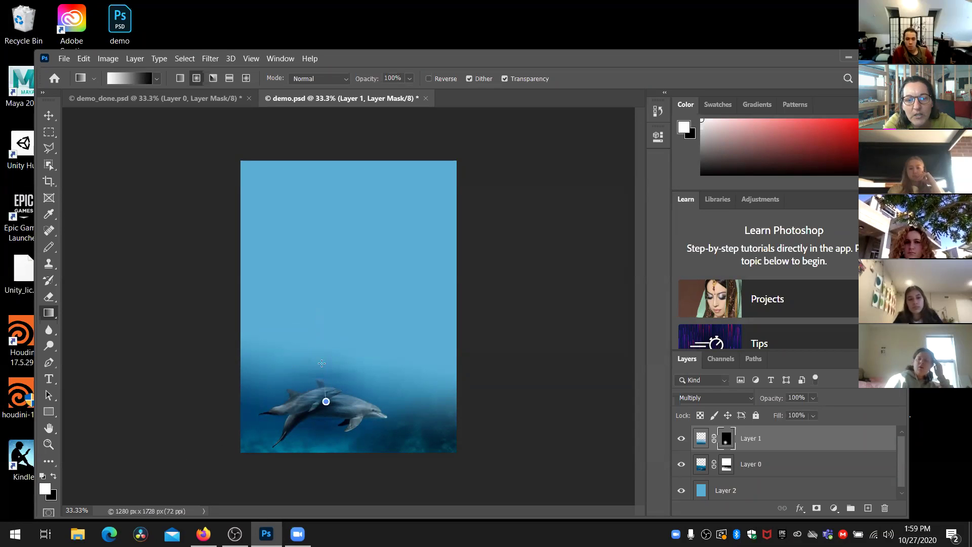
drag(319, 294, 319, 294)
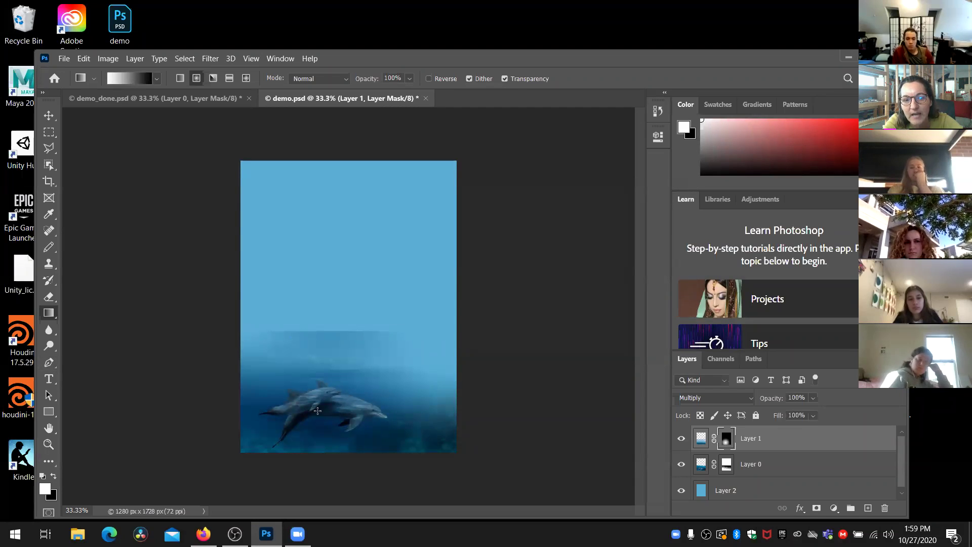
drag(318, 409, 318, 376)
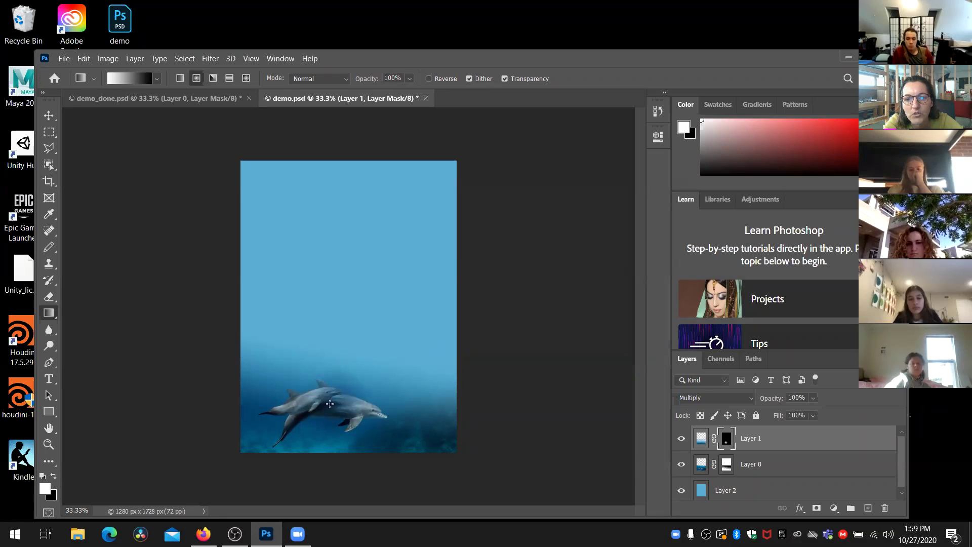
drag(330, 399, 349, 350)
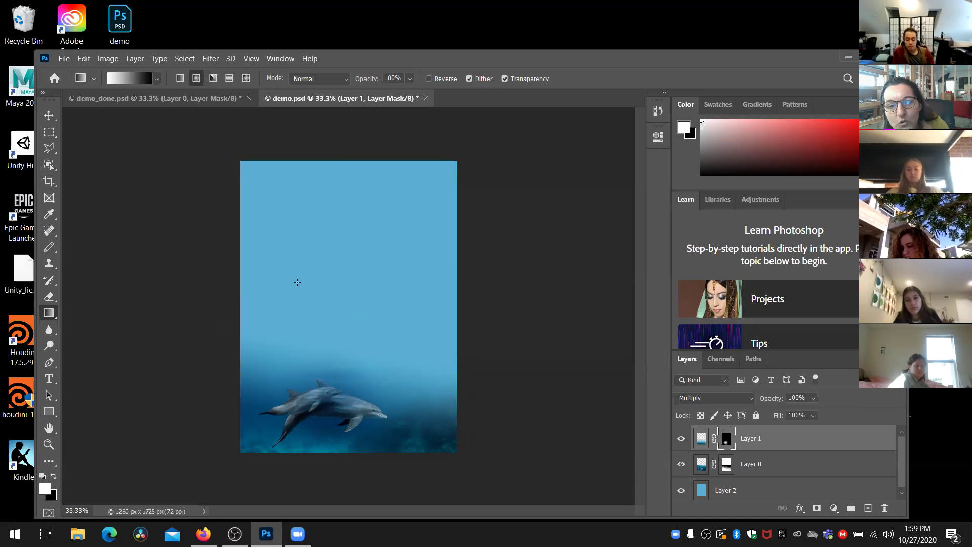
click(849, 500)
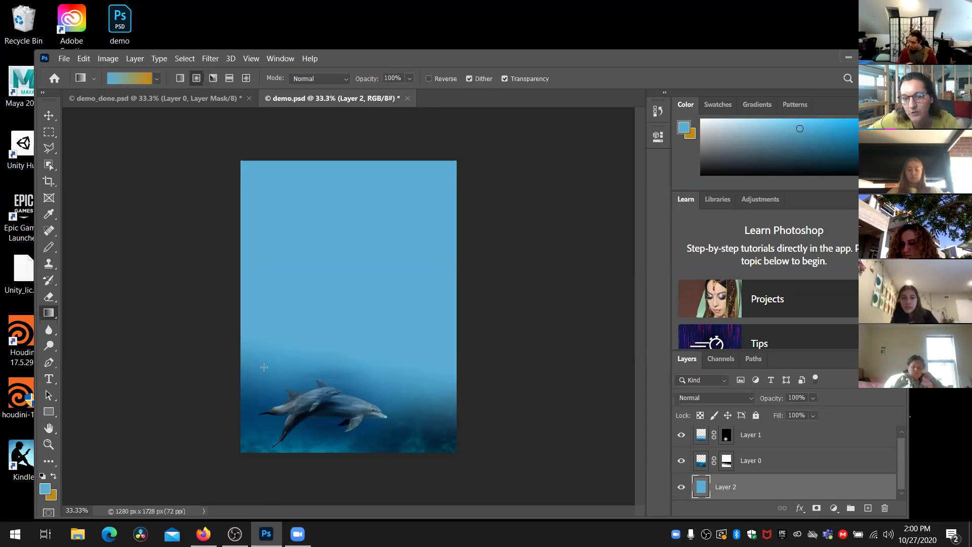
mouse_move(202, 523)
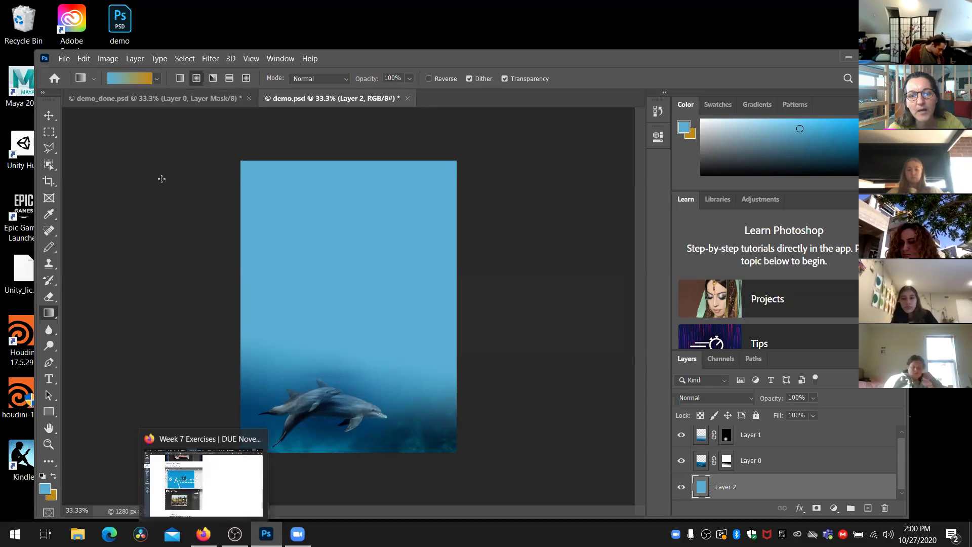